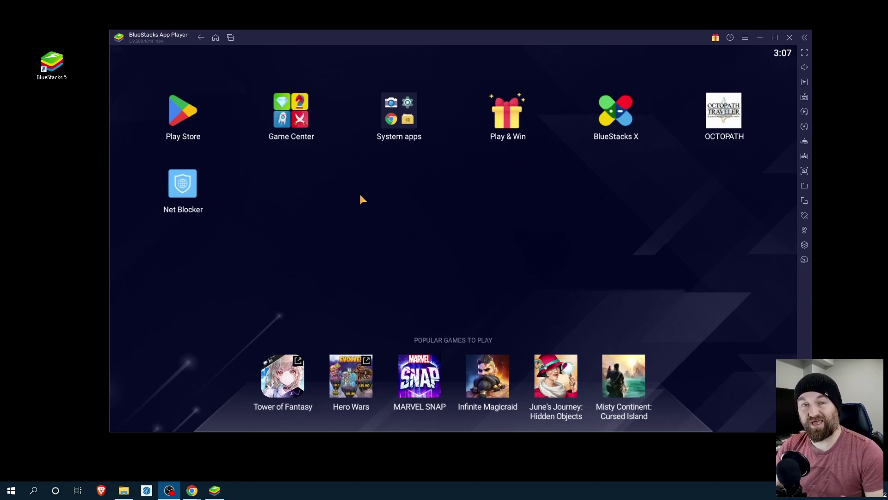
Step: Check the BlueStacks App Player instance's Android version in the multi-instance manager, then close the manager
left_click(809, 245)
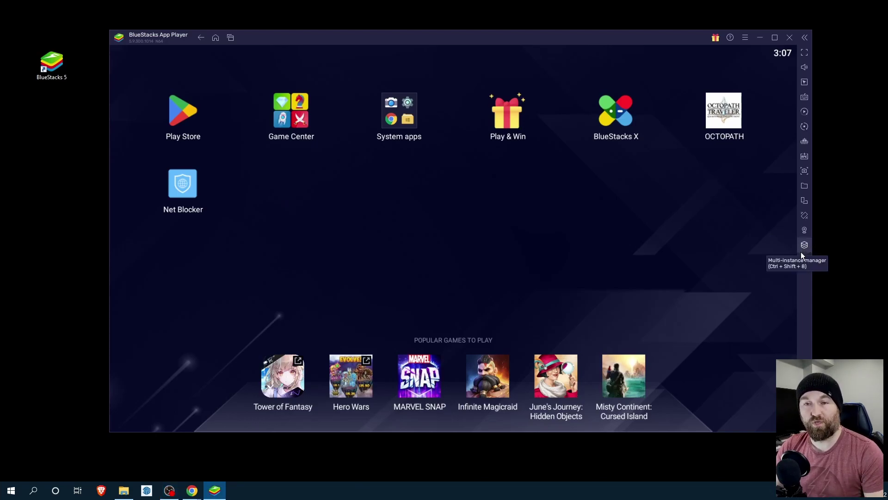
left_click(804, 246)
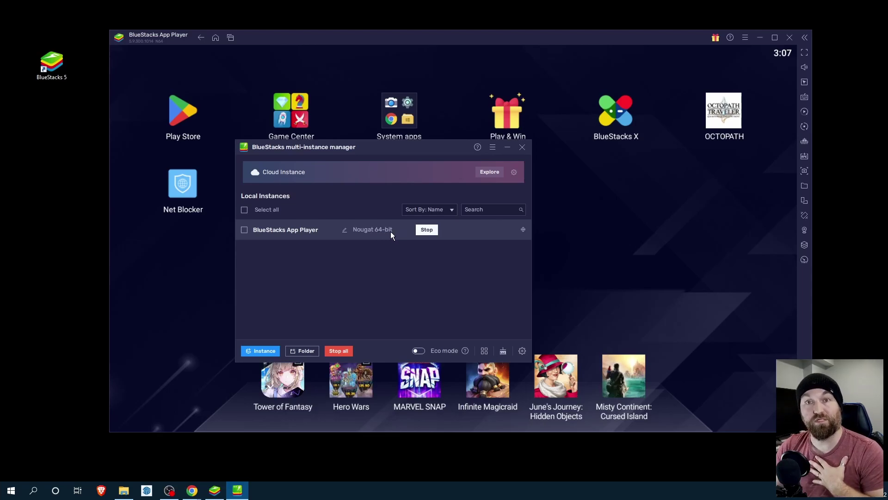
left_click(522, 148)
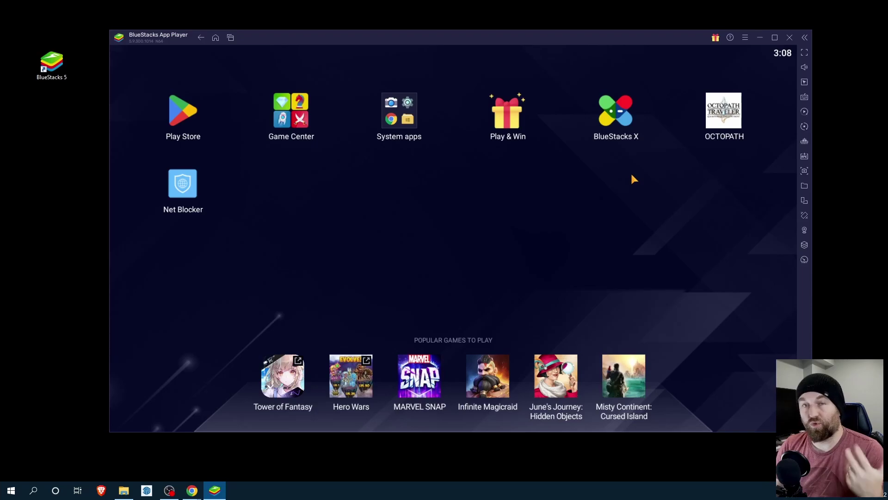
Step: Review the emulator's Performance, Display, Devices and Phone settings, then close the settings without changes
left_click(748, 38)
left_click(718, 55)
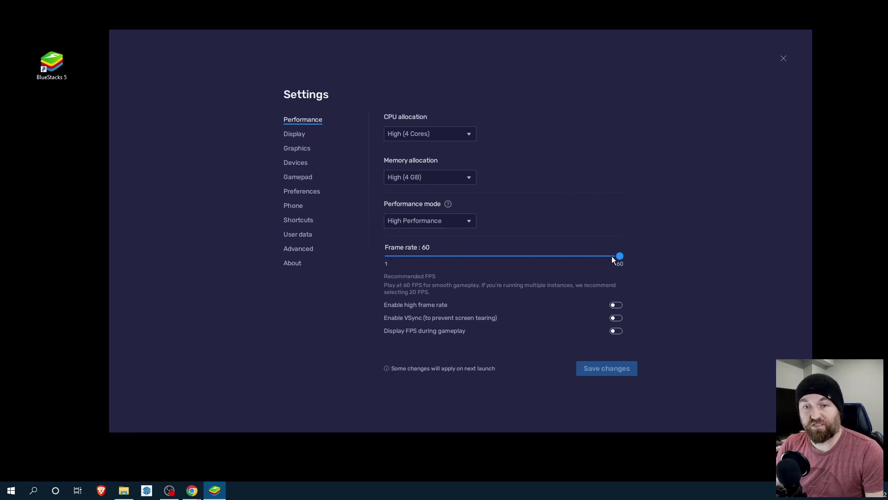
left_click(295, 134)
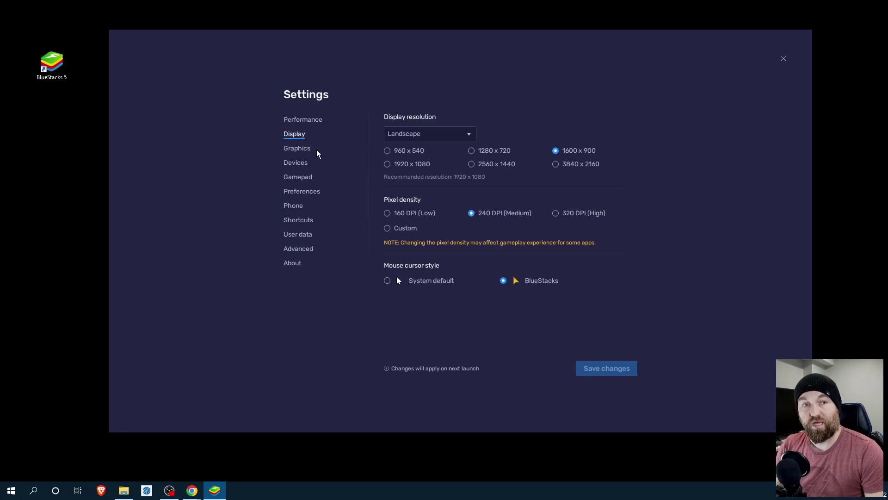
left_click(300, 163)
left_click(298, 206)
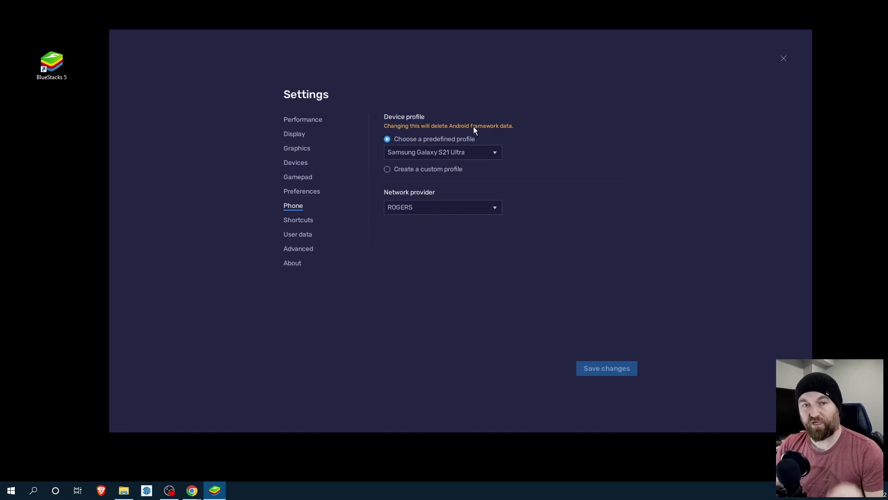
left_click(783, 58)
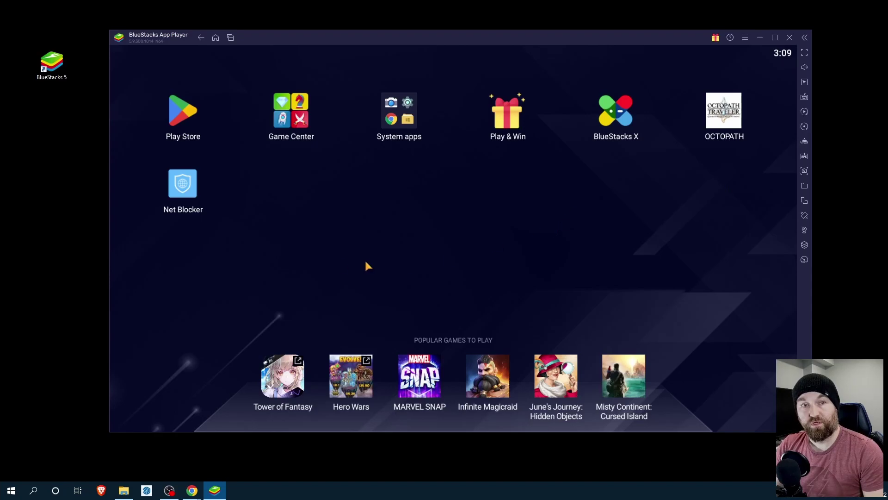
Step: Search the Play Store for net blocker and view the page of Net Blocker - Firewall per app by The Simple Apps
left_click(181, 112)
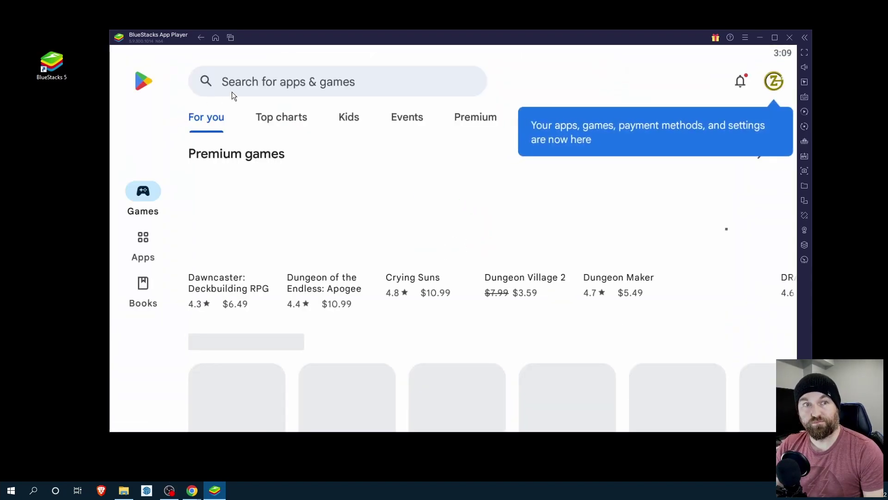
left_click(275, 81)
type("Net n")
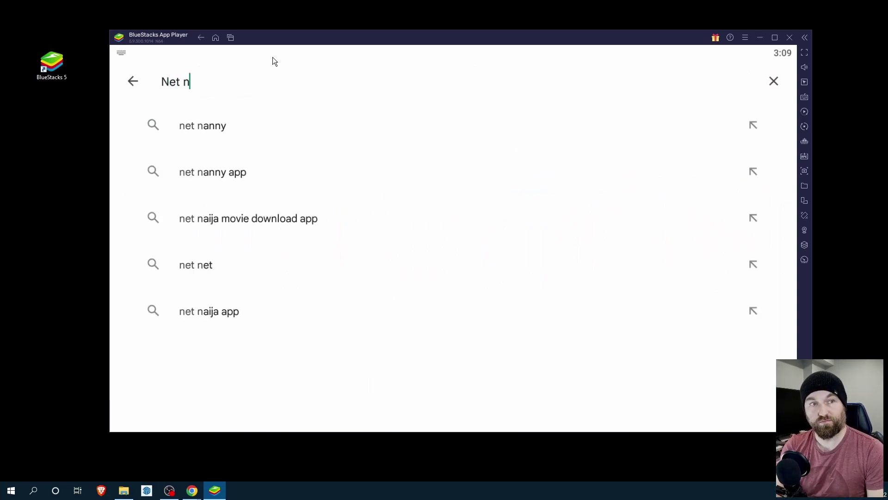
key("BackSpace")
type("block")
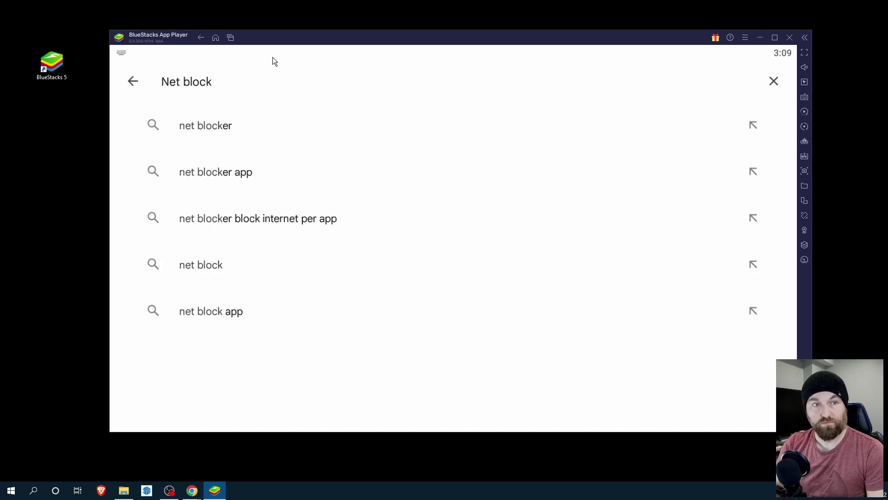
left_click(318, 124)
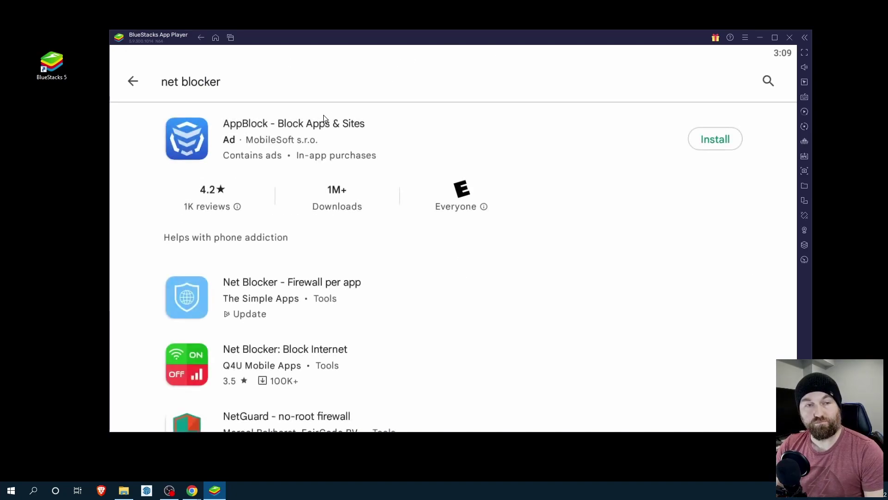
scroll(170, 318, "down", 4)
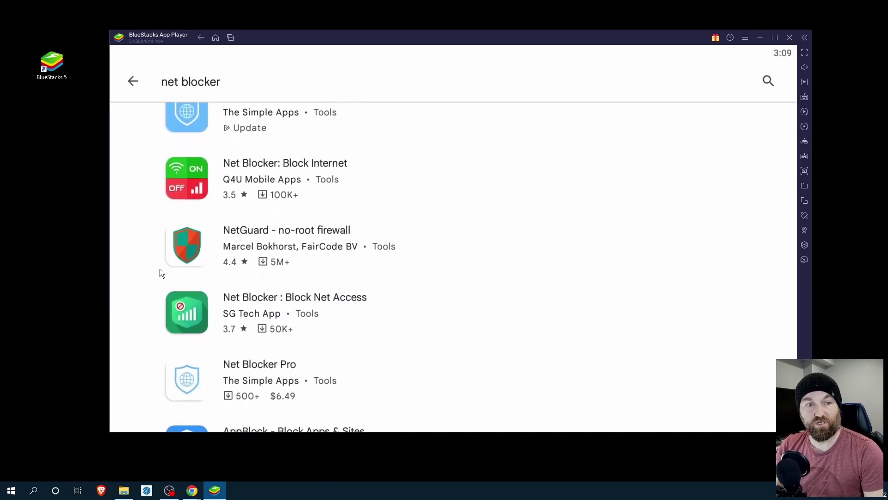
scroll(160, 268, "up", 2)
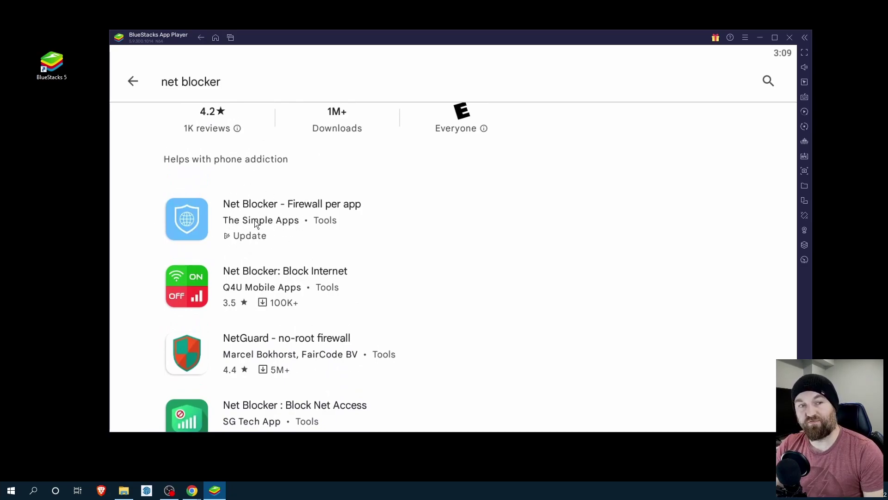
left_click(277, 231)
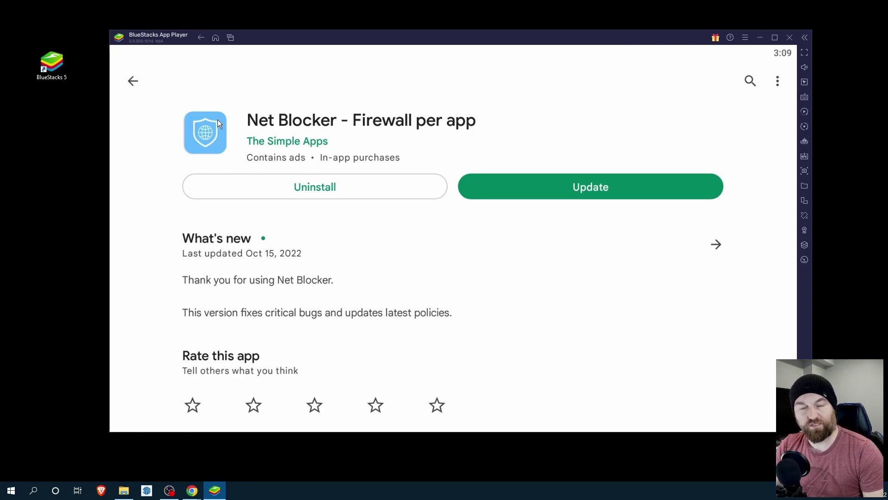
left_click(134, 81)
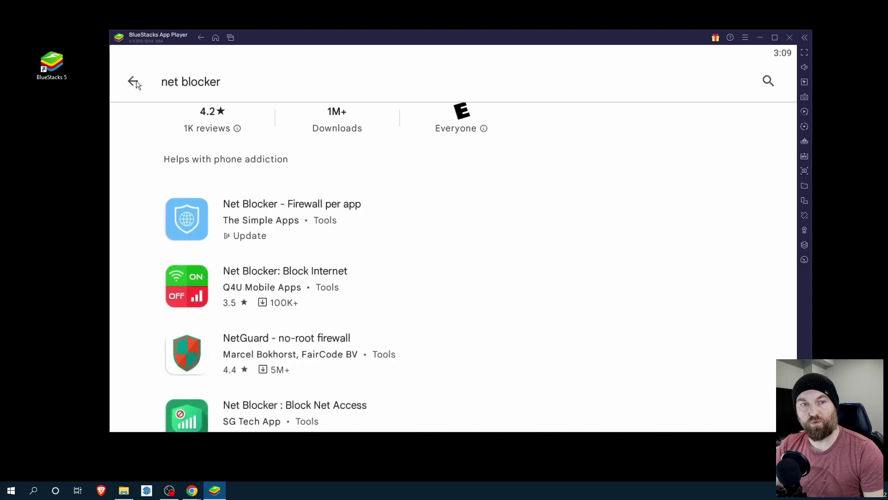
Step: Search the Play Store for octopath traveler, then return to the emulator's home screen
left_click(138, 80)
left_click(247, 92)
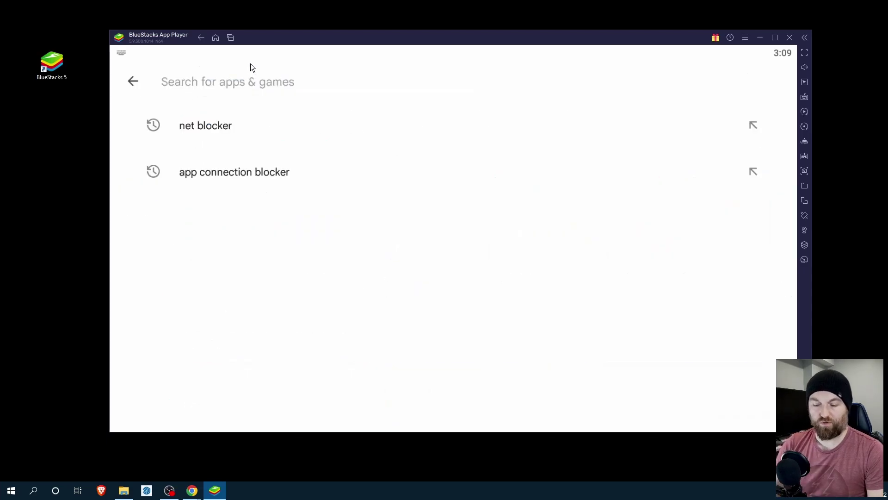
type("Octo")
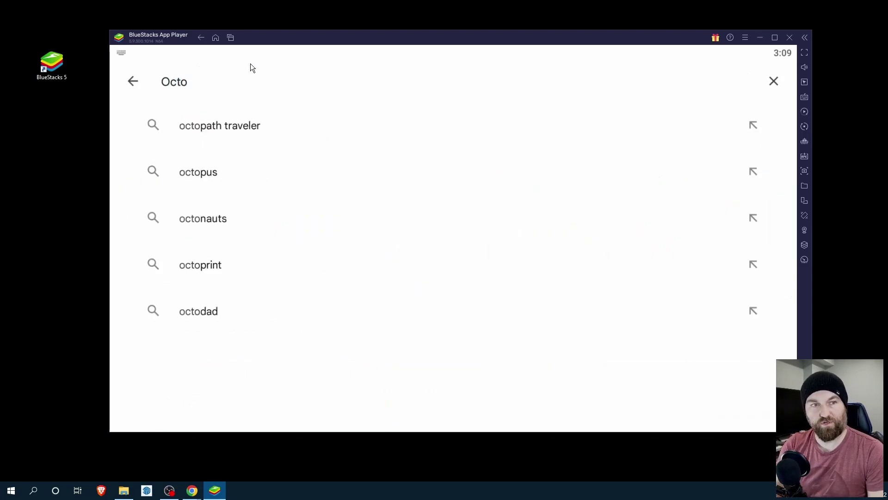
left_click(277, 126)
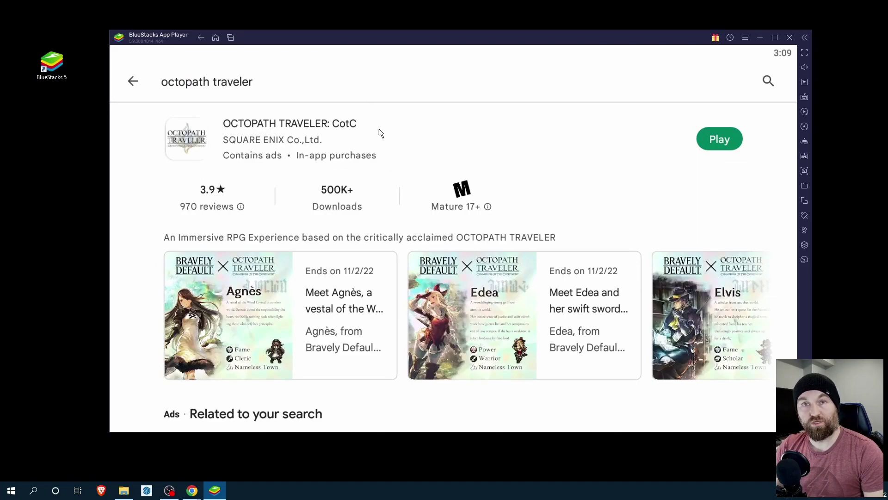
left_click(134, 82)
key("alt+Tab")
left_click(596, 380)
left_click(702, 314)
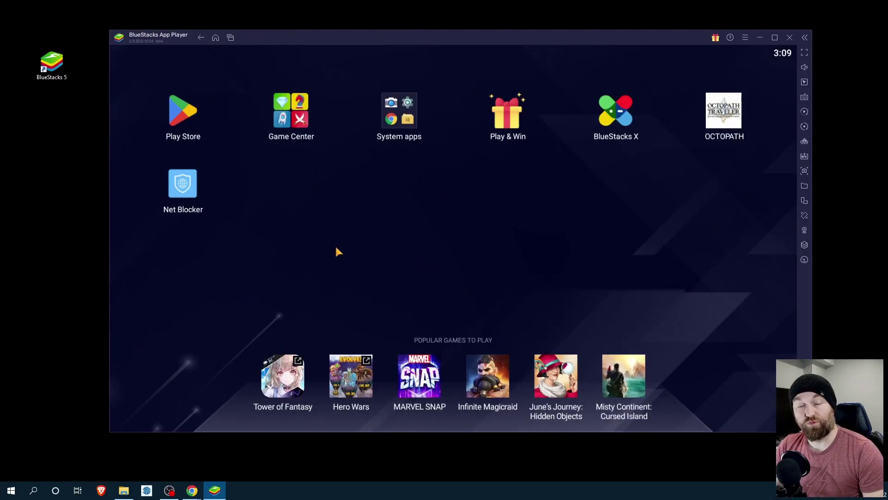
Step: Open Net Blocker, dismiss the promotional banner and leave OCTOPATH marked as blocked from the internet under Others
left_click(183, 183)
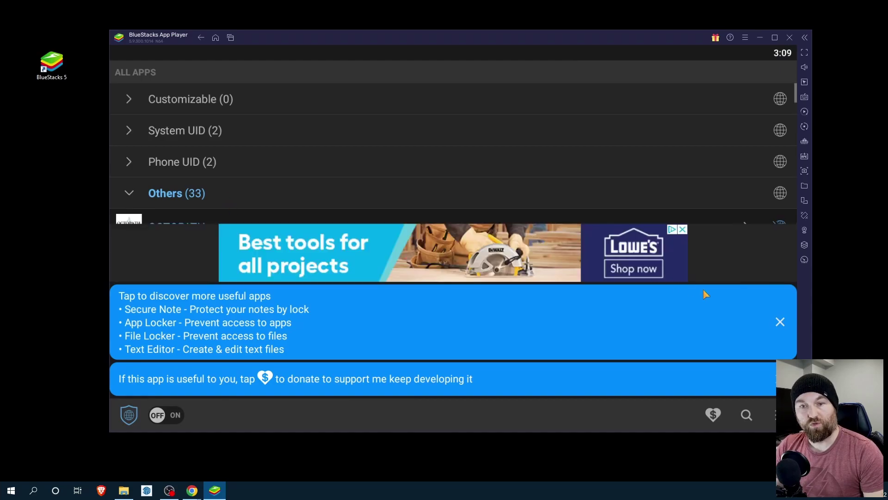
left_click(779, 323)
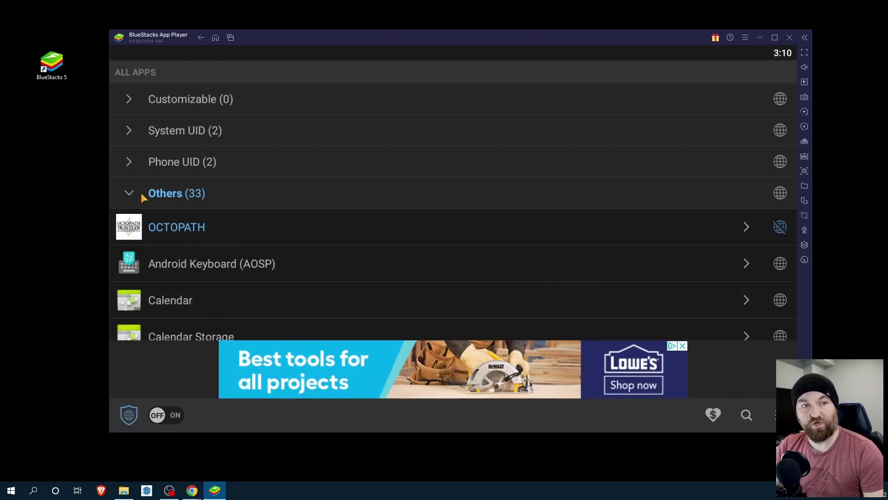
left_click(779, 229)
left_click(779, 229)
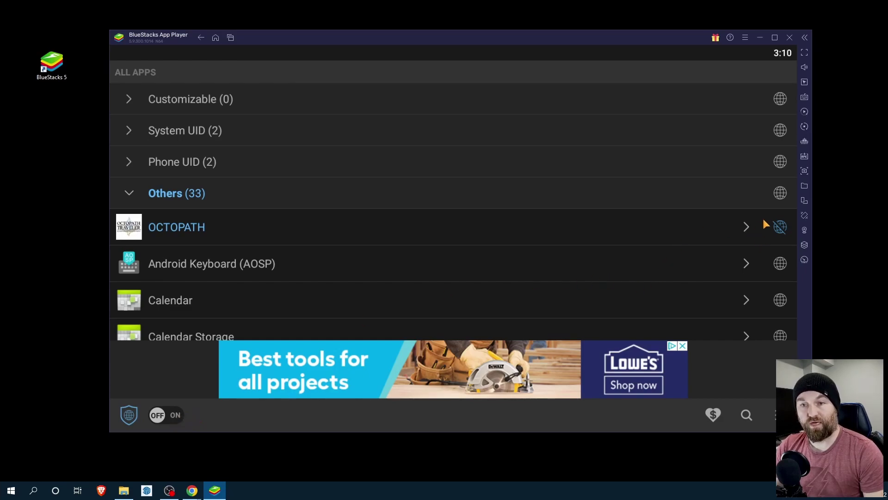
scroll(720, 242, "down", 5)
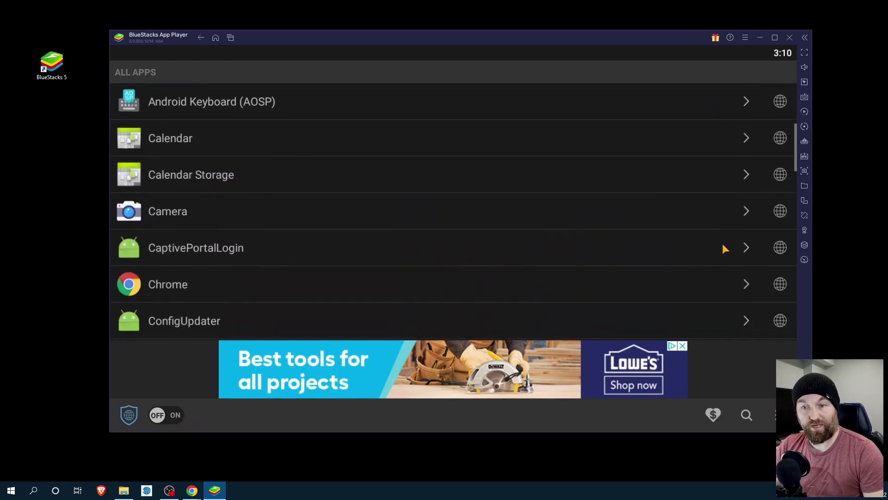
scroll(722, 243, "up", 4)
scroll(721, 247, "up", 2)
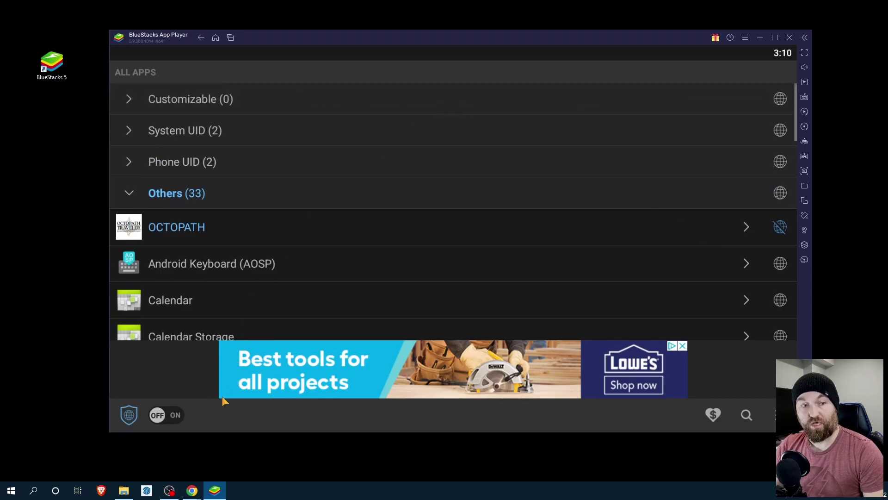
Step: Turn on Net Blocker's blocking and launch OCTOPATH from the emulator's home screen
left_click(162, 415)
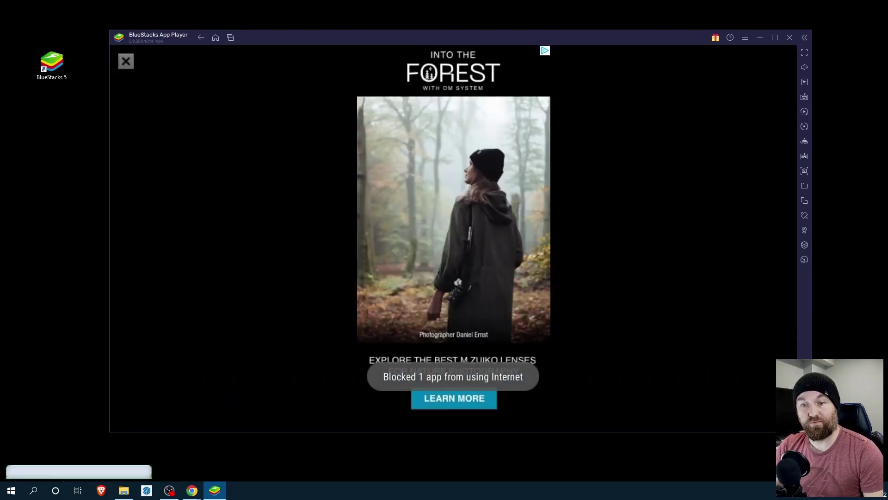
left_click(230, 37)
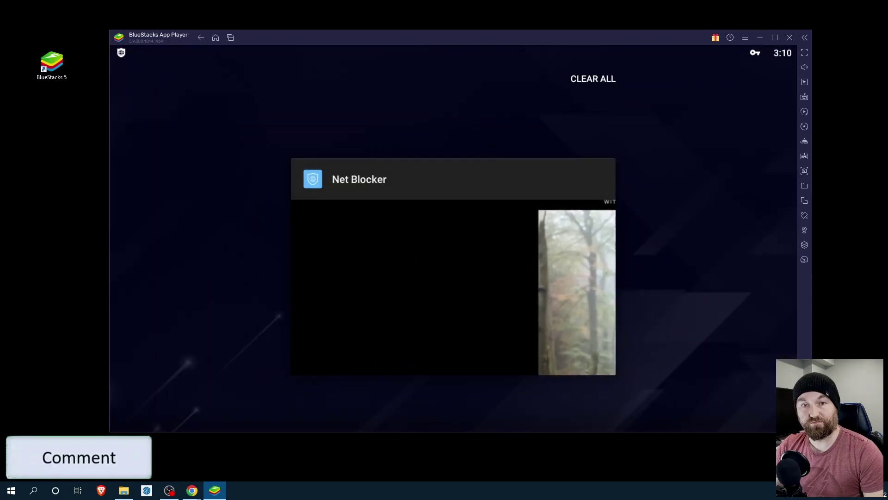
left_click(750, 77)
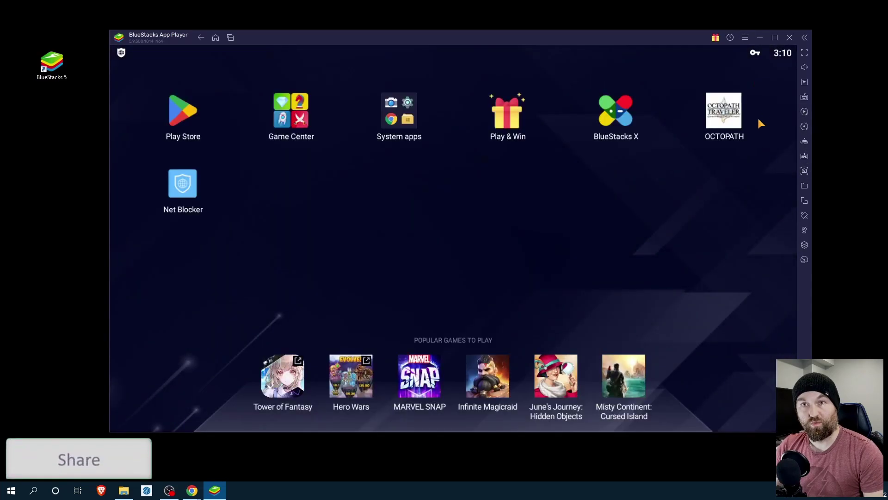
left_click(727, 116)
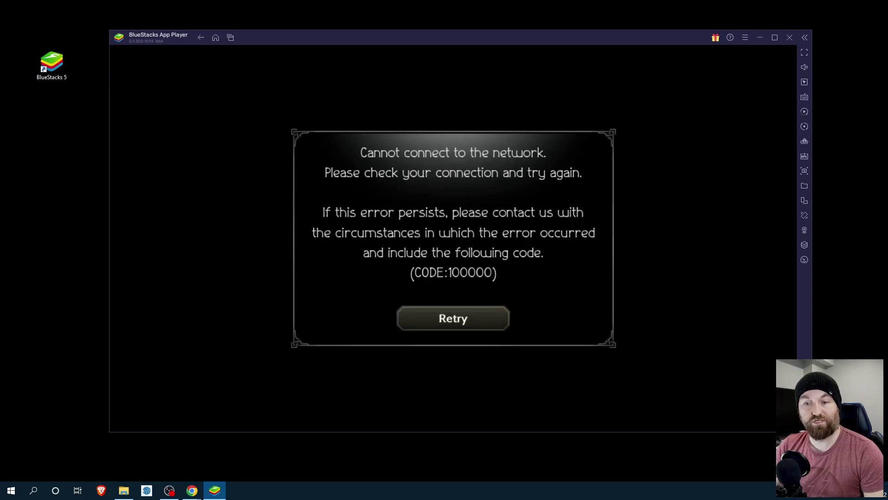
Step: Switch back to Net Blocker, close the full-screen ad and turn blocking off
left_click(231, 38)
left_click(475, 263)
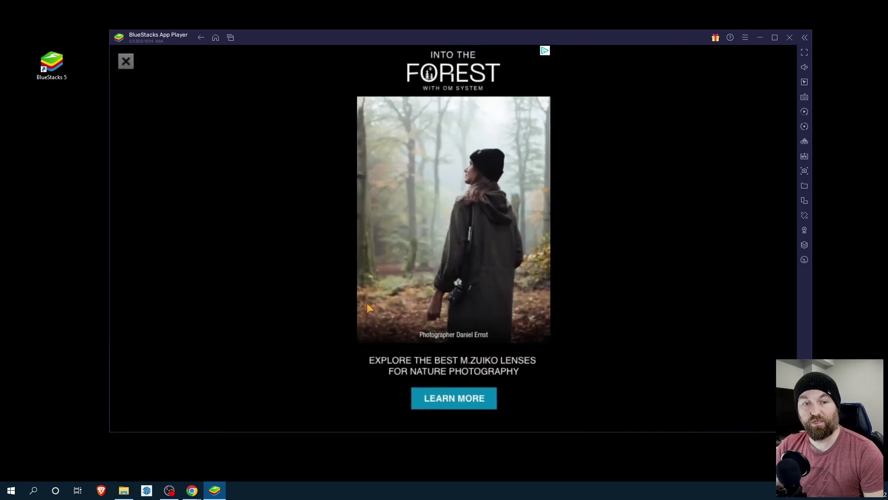
left_click(126, 62)
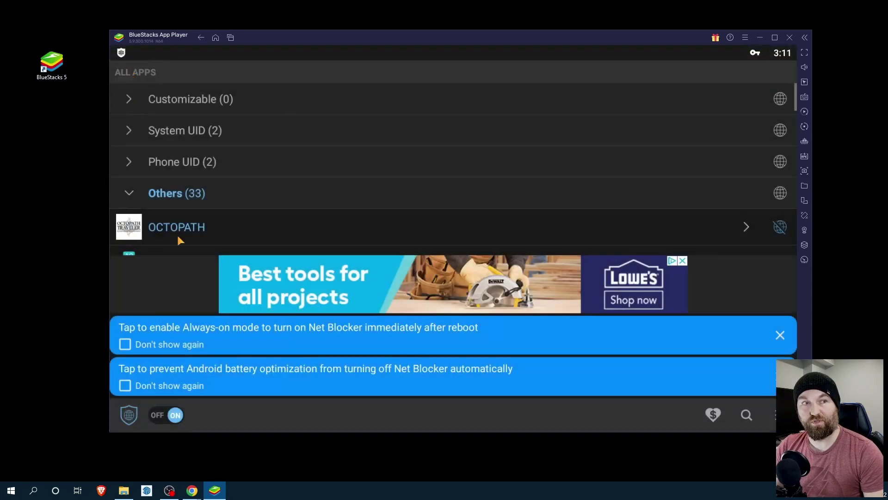
left_click(173, 420)
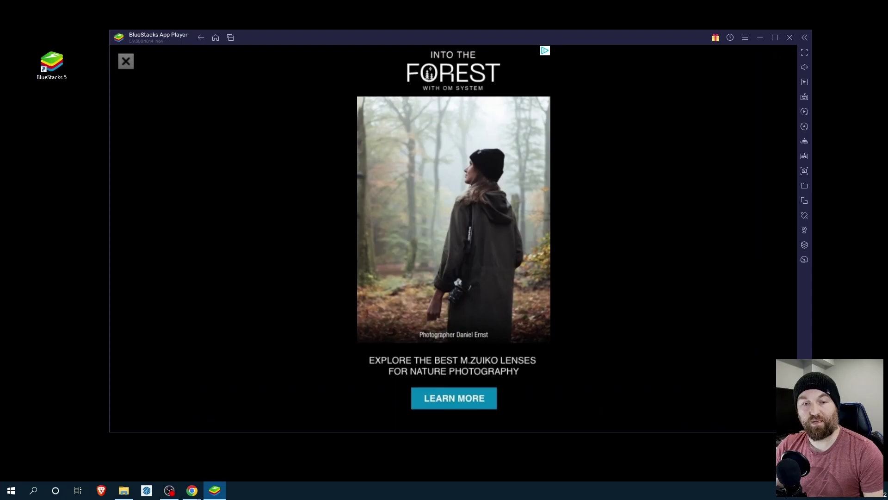
Step: Return to the running OCTOPATH game and retry its network connection
left_click(231, 37)
left_click(606, 280)
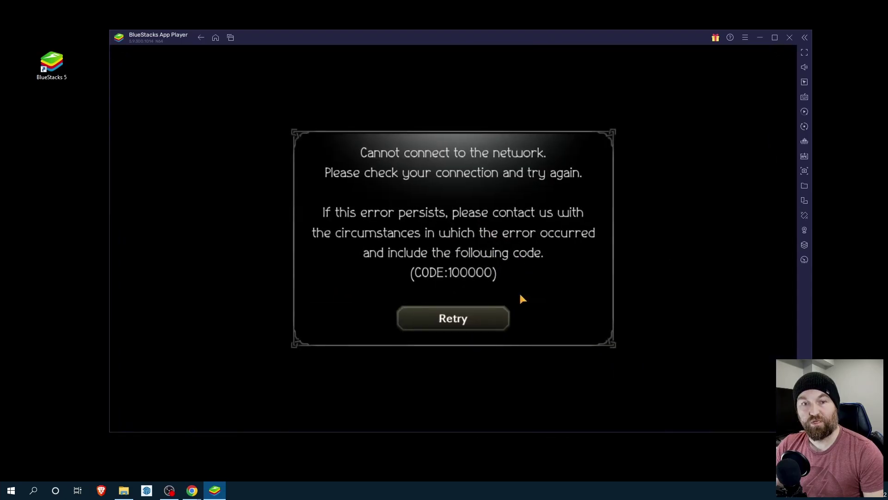
left_click(463, 320)
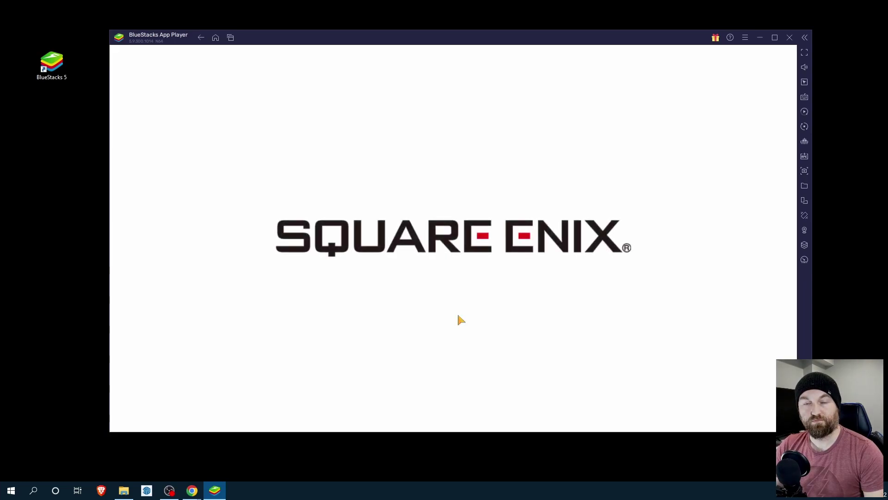